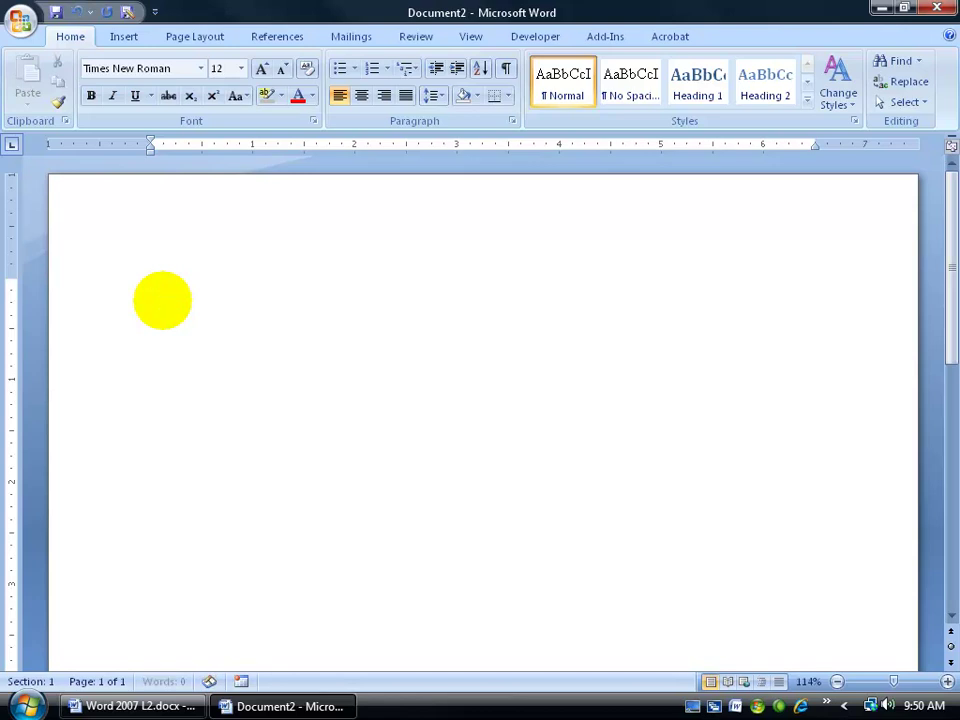
# - Add two blank paragraphs to the empty document and display the formatting marks
pyautogui.press('Return')
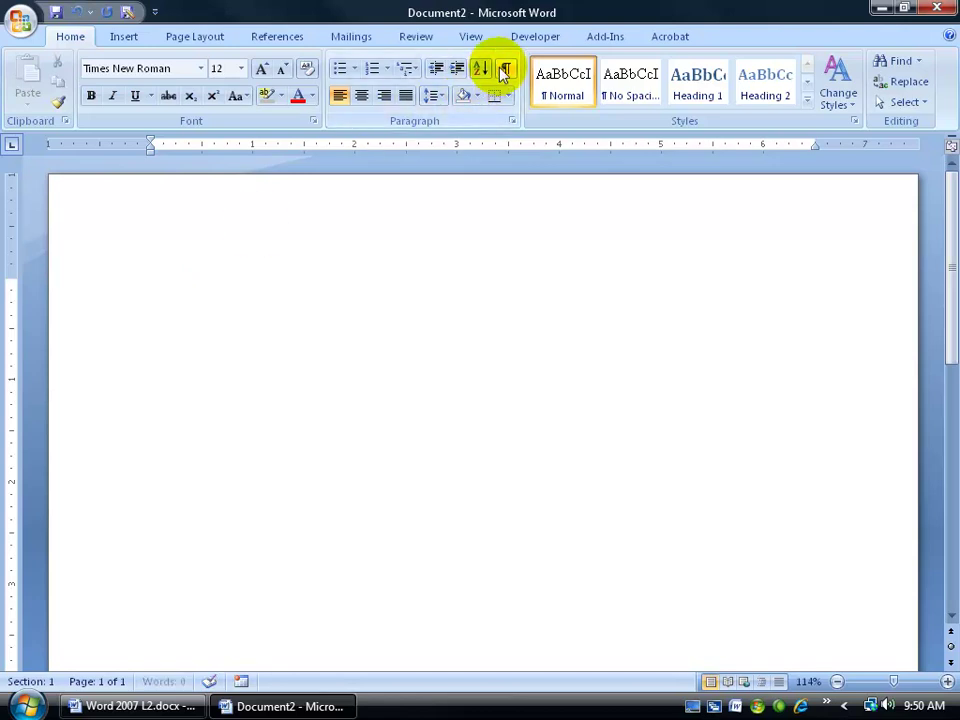
pyautogui.click(504, 68)
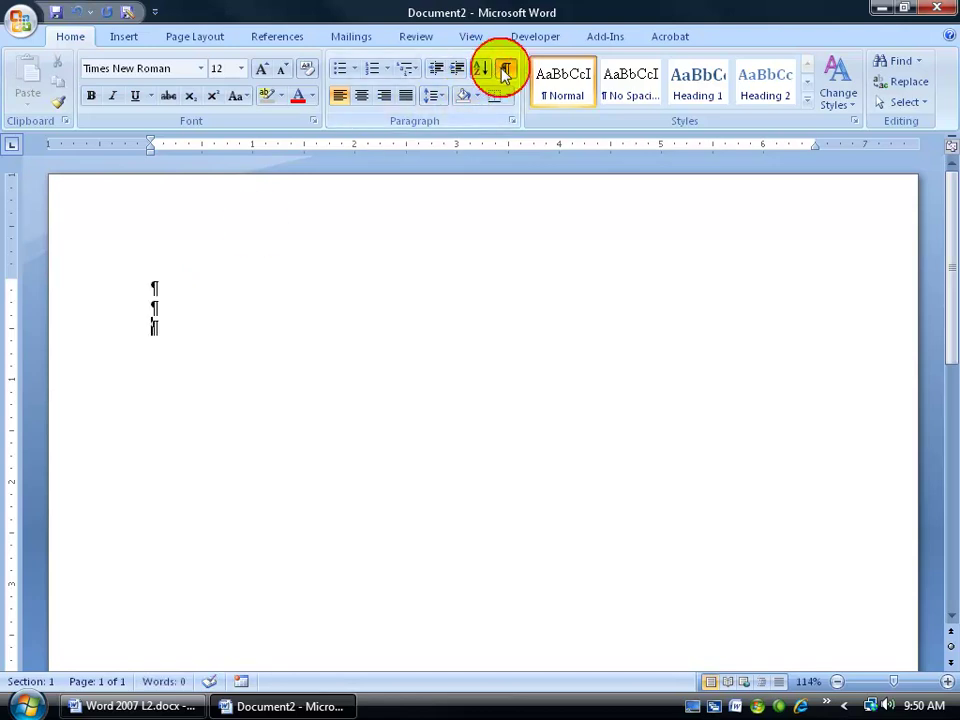
# - Enter the sample text "Asdfkj f df" in the first paragraph of the document
pyautogui.click(148, 281)
pyautogui.write('Asdfkj ')
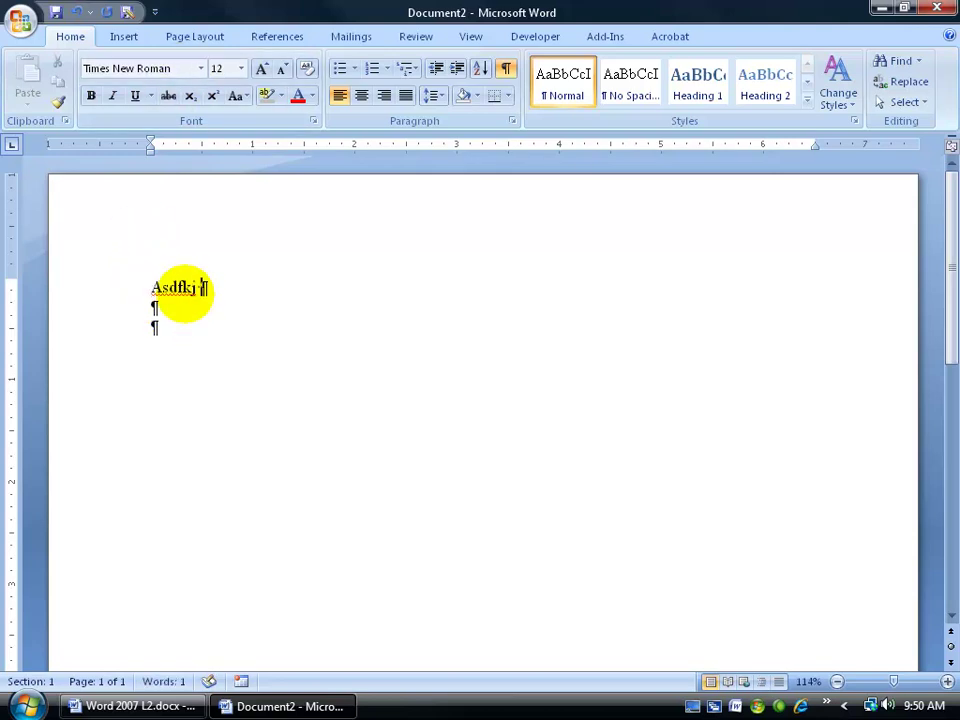
pyautogui.write('f df')
# - Set the font of the whole sample line to Calibri
pyautogui.tripleClick(183, 290)
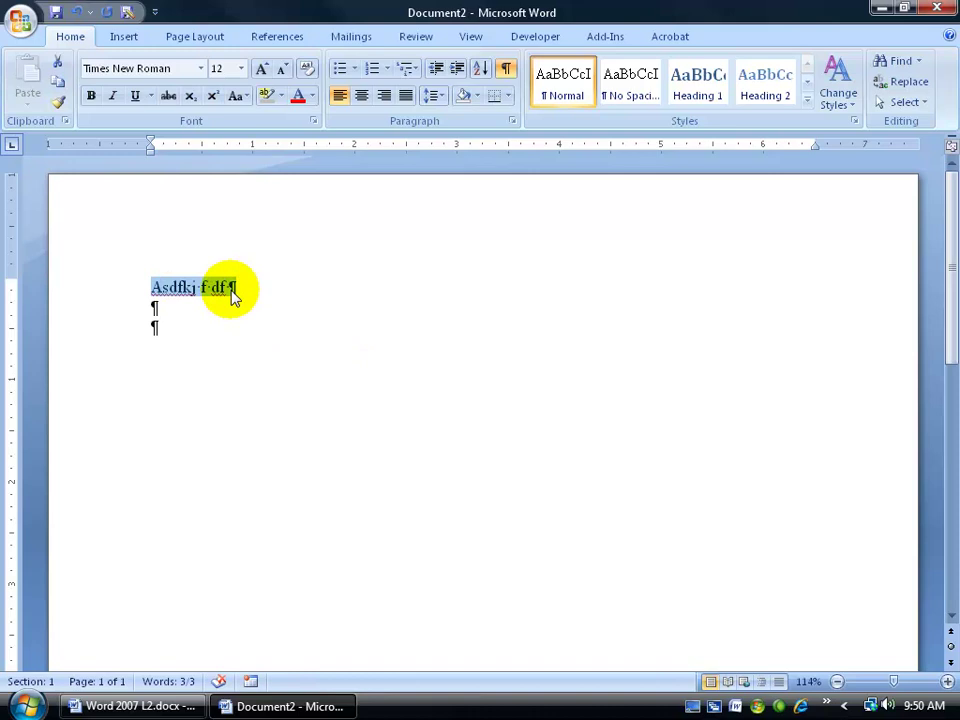
pyautogui.click(175, 70)
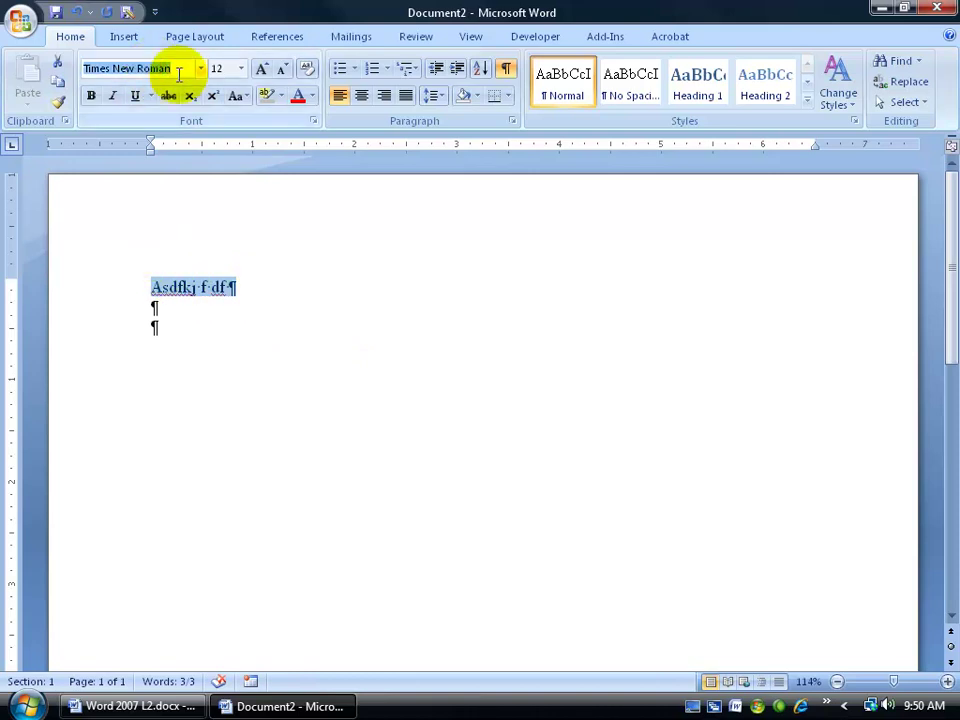
pyautogui.write('Calibri')
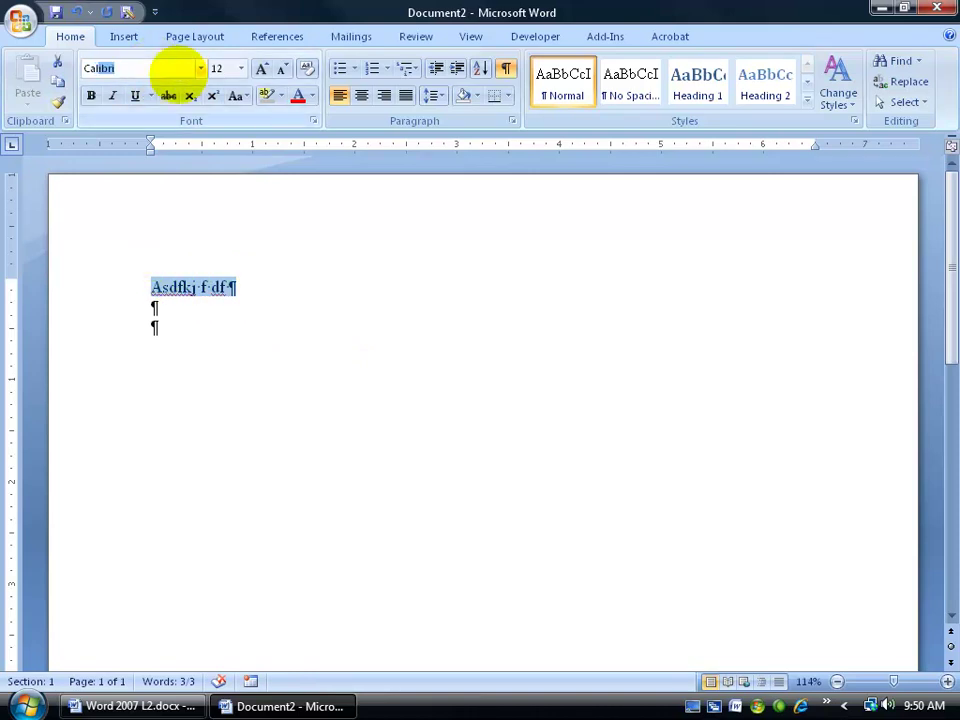
pyautogui.press('Return')
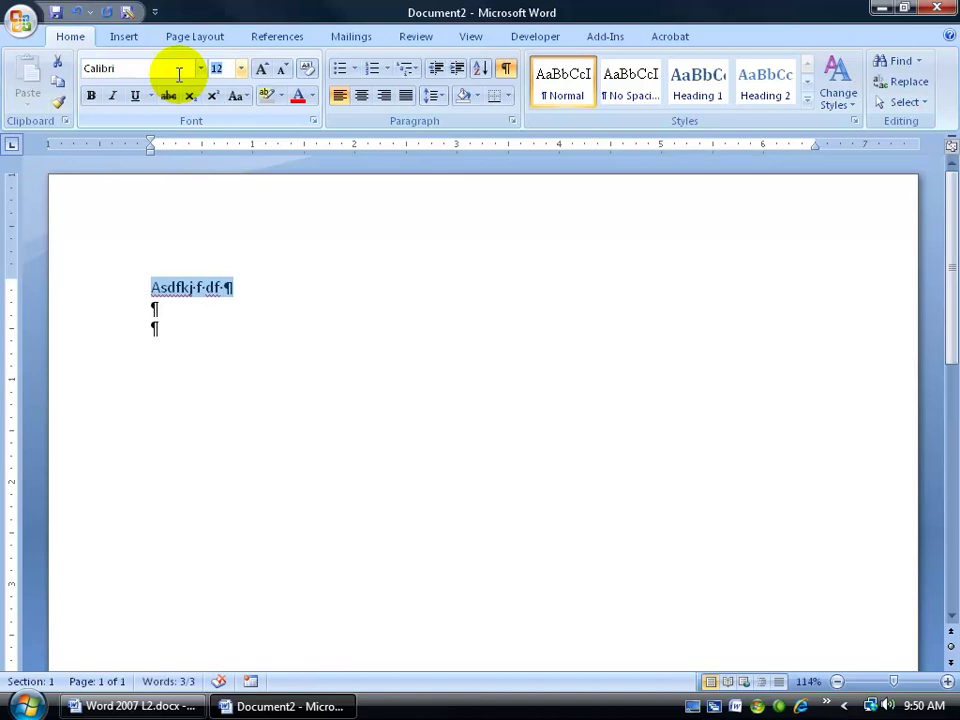
pyautogui.click(221, 290)
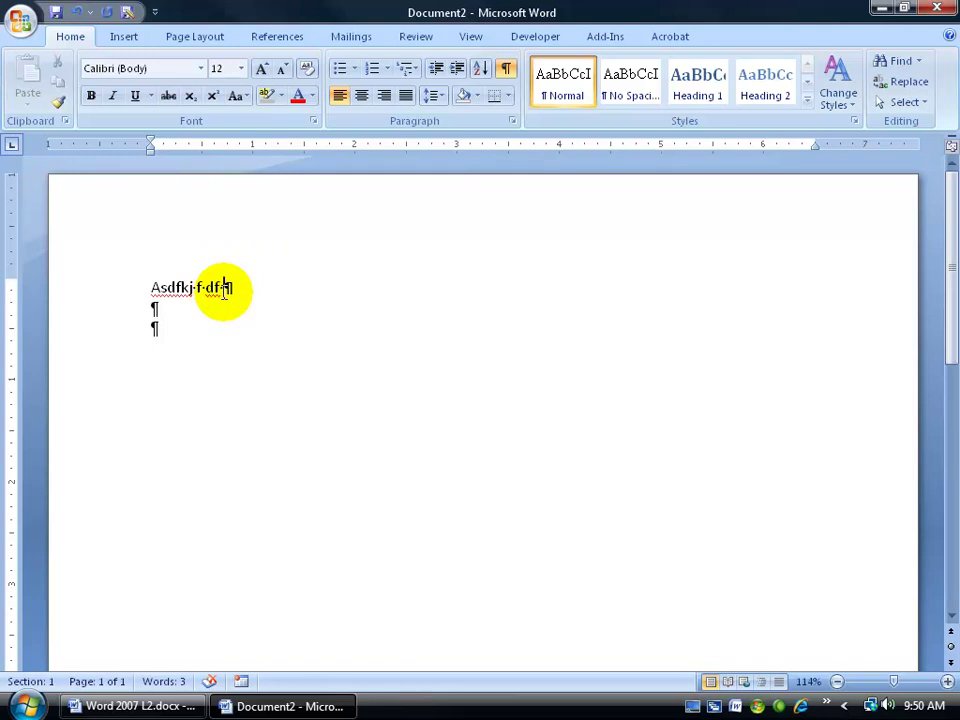
pyautogui.click(224, 290)
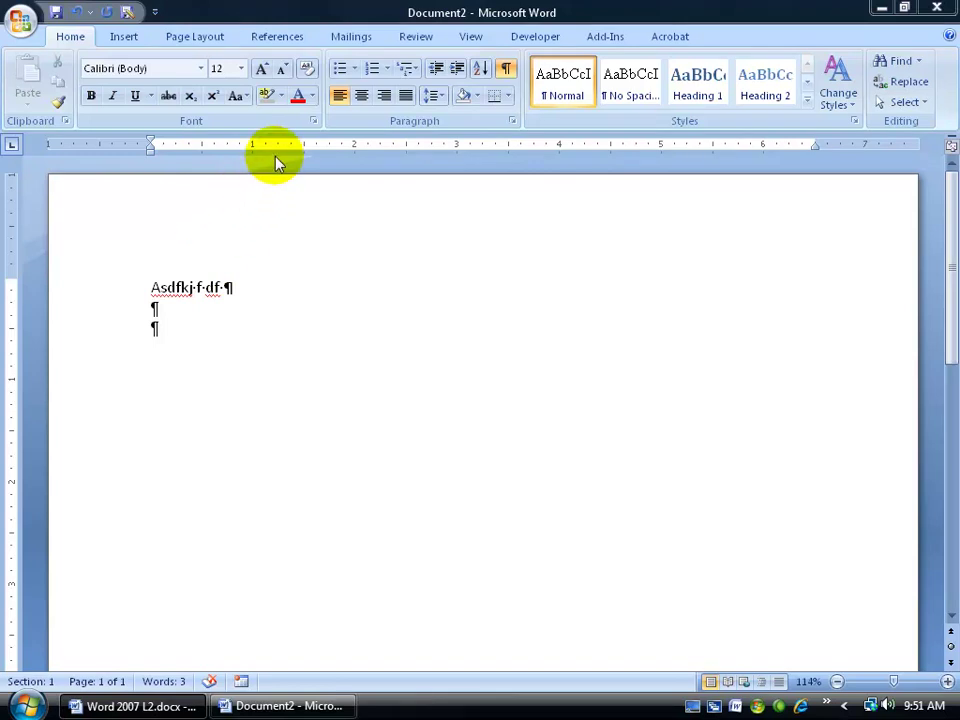
# - View the gallery of built-in document themes without applying one
pyautogui.click(195, 37)
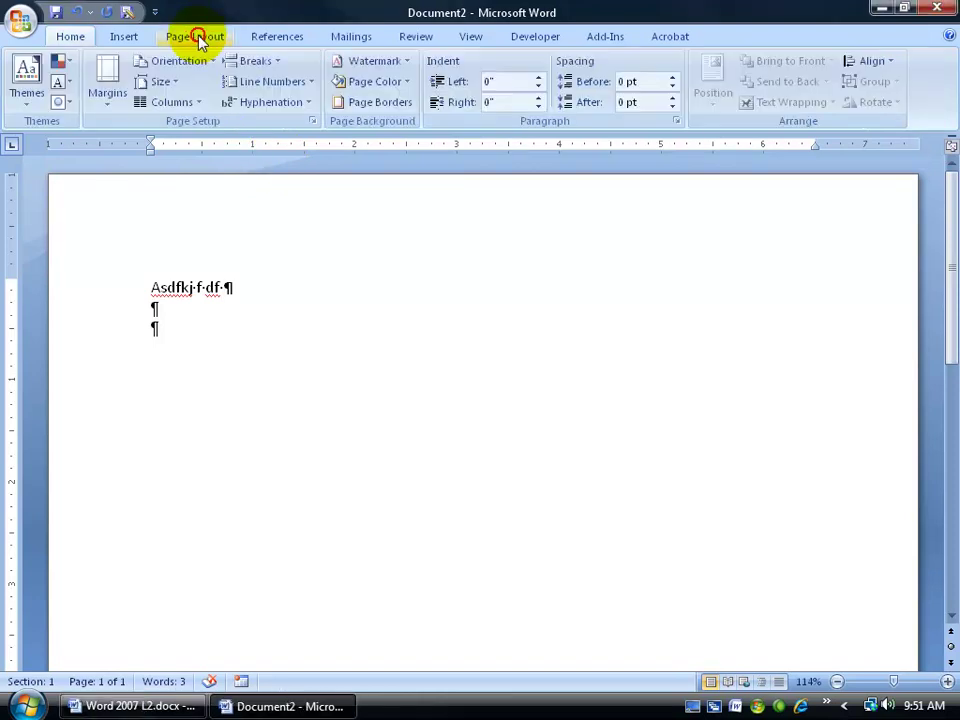
pyautogui.click(28, 80)
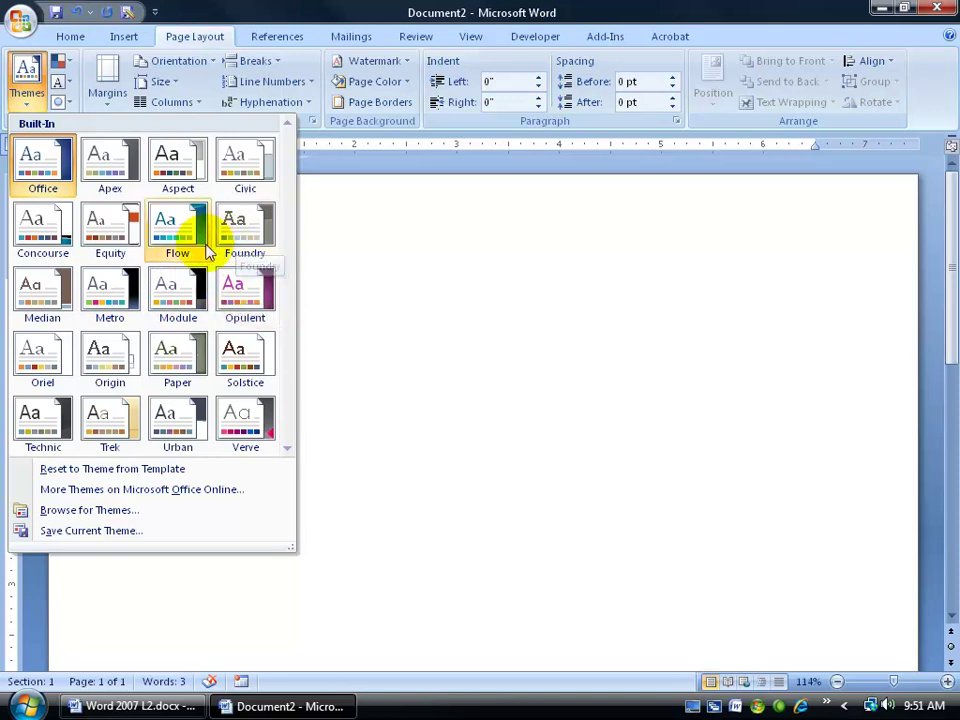
pyautogui.click(378, 270)
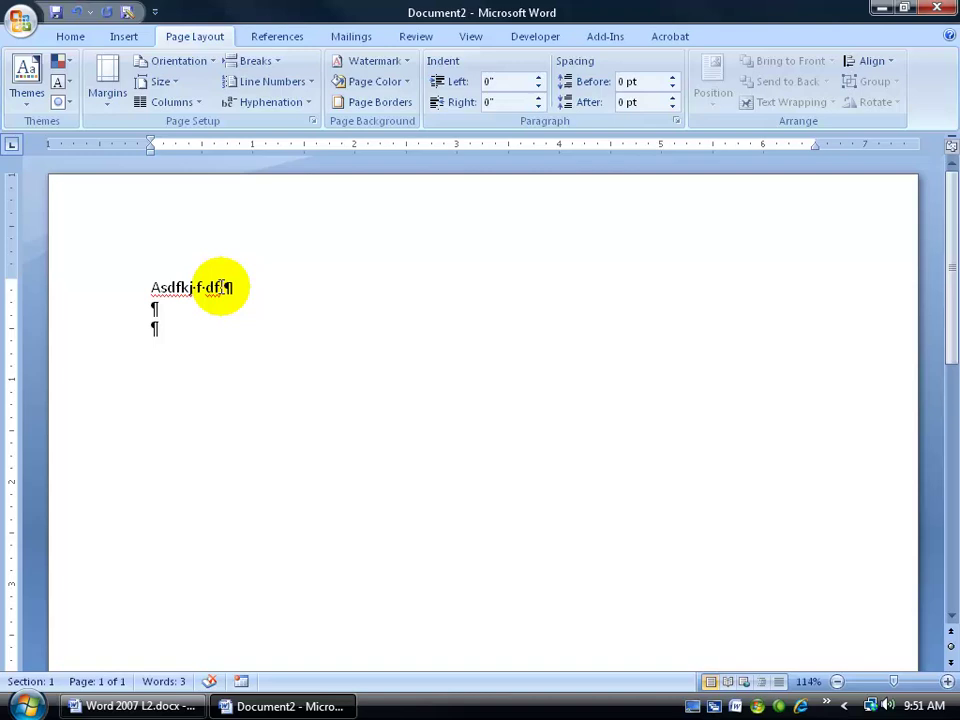
pyautogui.click(70, 37)
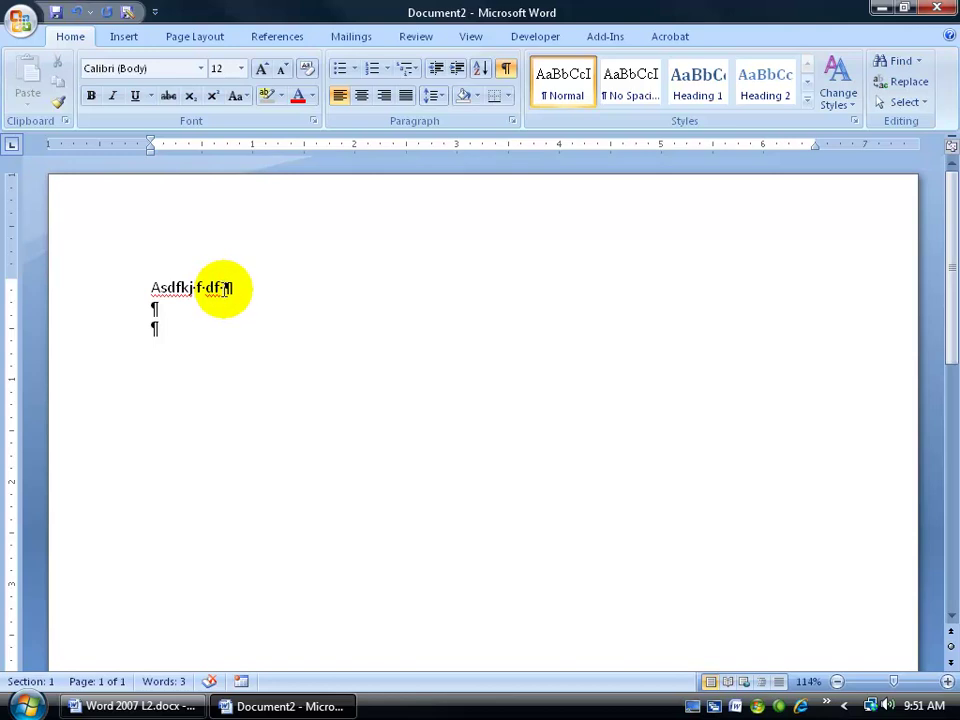
# - Delete the sample text from the document and hide the formatting marks
pyautogui.moveTo(223, 285); pyautogui.dragTo(150, 286)
pyautogui.press('Delete')
pyautogui.click(506, 68)
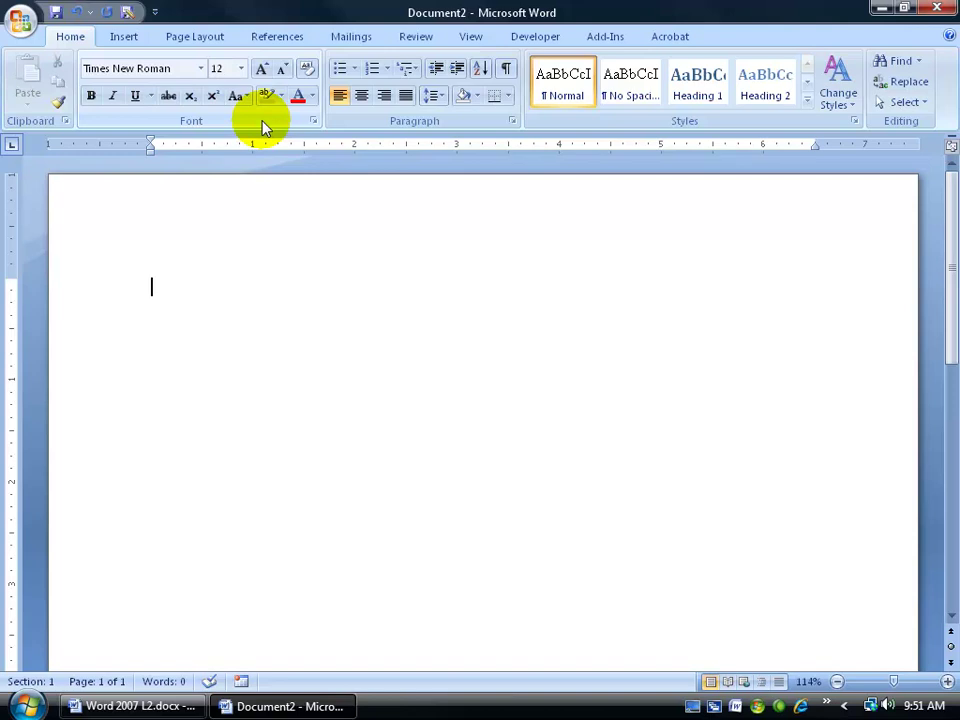
# - Select the +Body theme font in the Font dialog
pyautogui.click(313, 120)
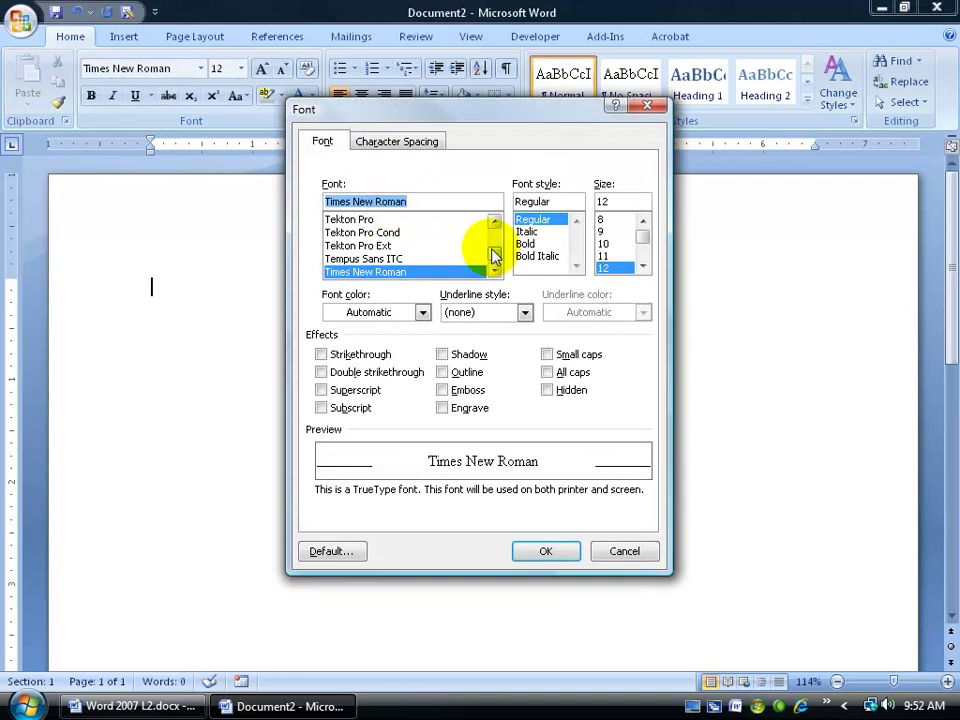
pyautogui.moveTo(493, 254); pyautogui.dragTo(493, 226)
pyautogui.click(374, 220)
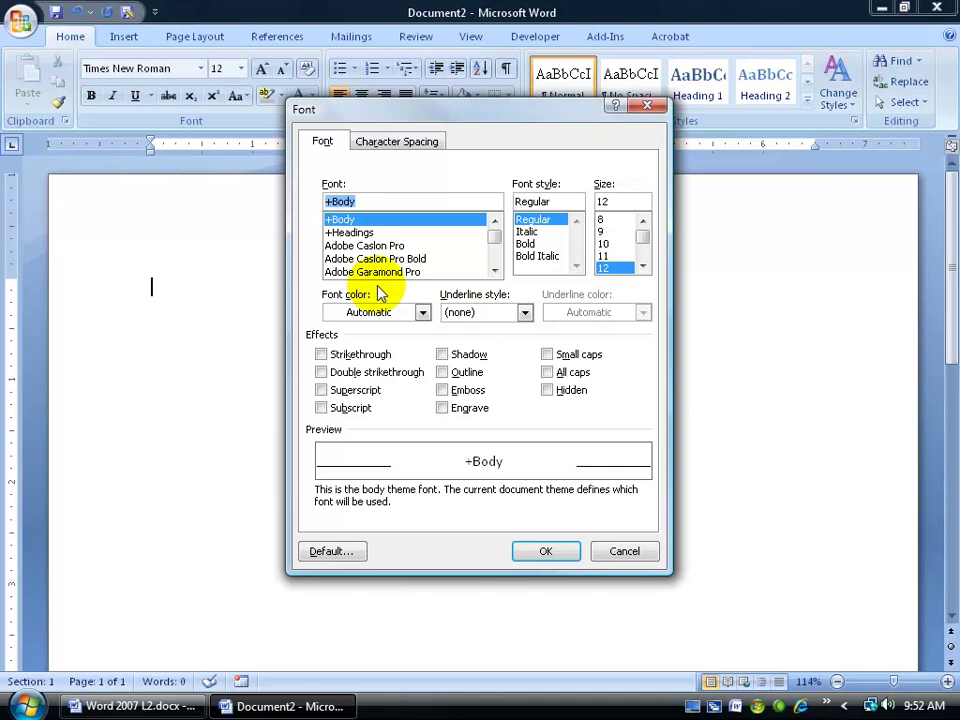
# - Try to make Times New Roman, 12 pt, the default font for new documents
pyautogui.write('time')
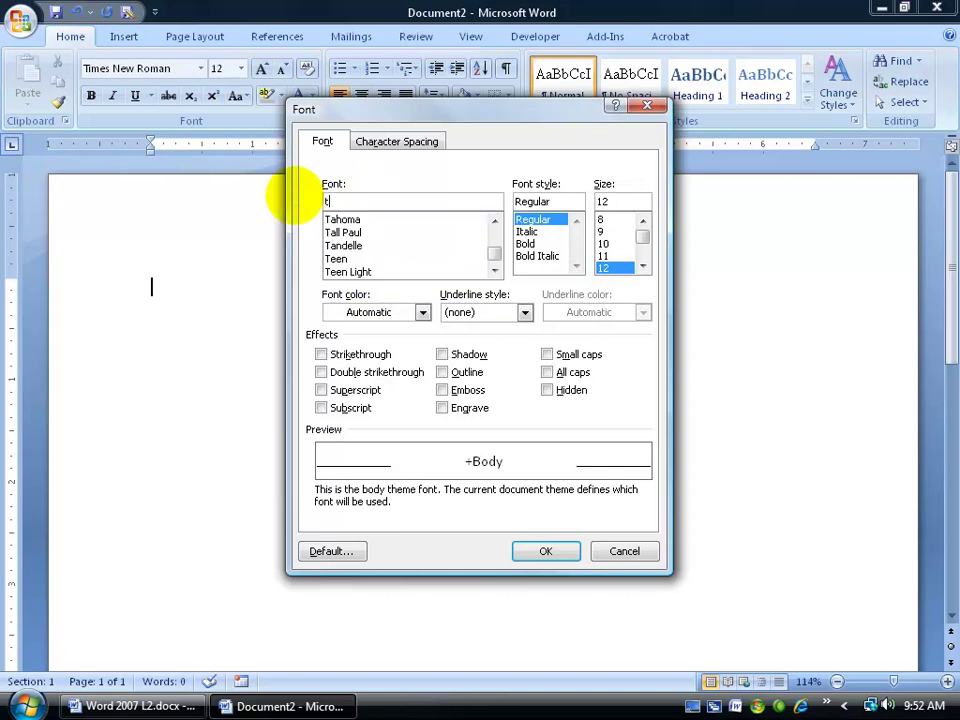
pyautogui.click(364, 219)
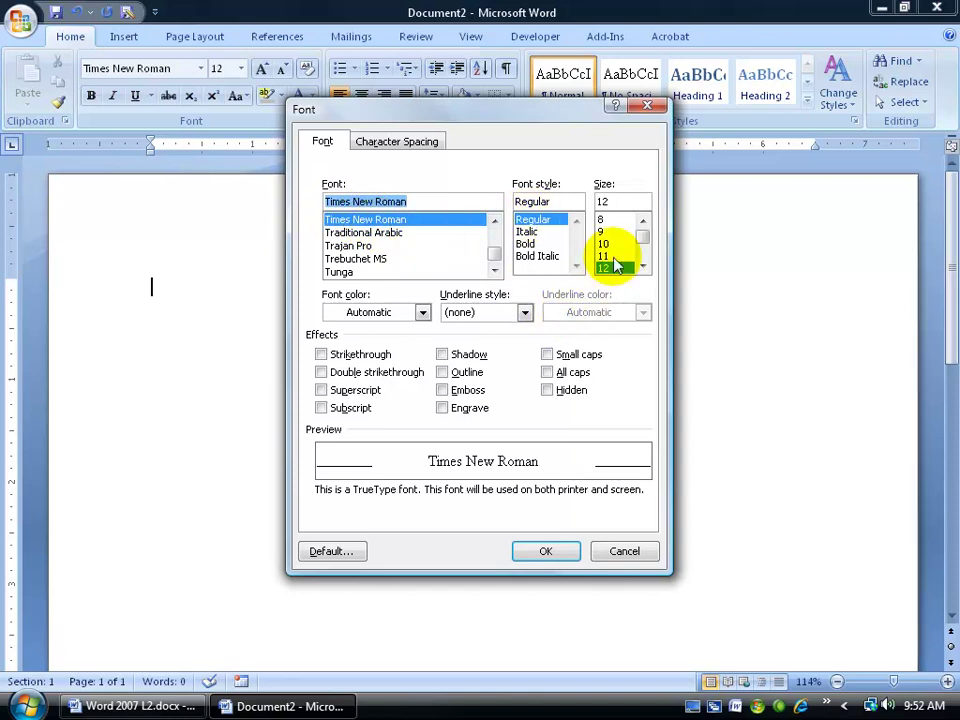
pyautogui.click(359, 550)
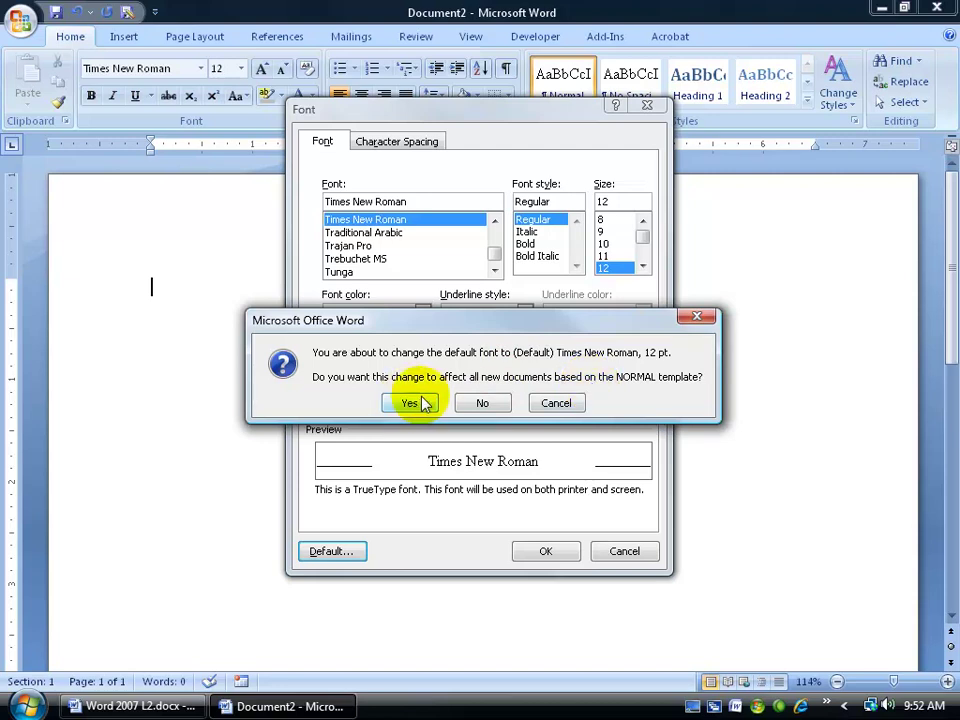
pyautogui.click(555, 403)
pyautogui.click(626, 558)
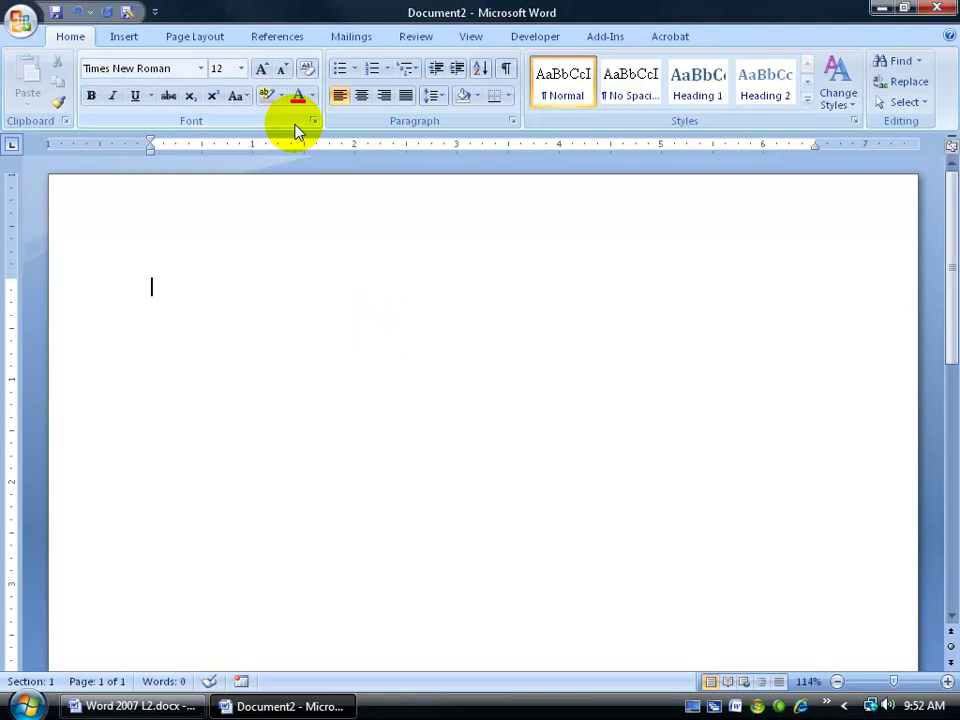
# - Try to make the current paragraph alignment, indentation and single line spacing the default for new documents
pyautogui.click(509, 121)
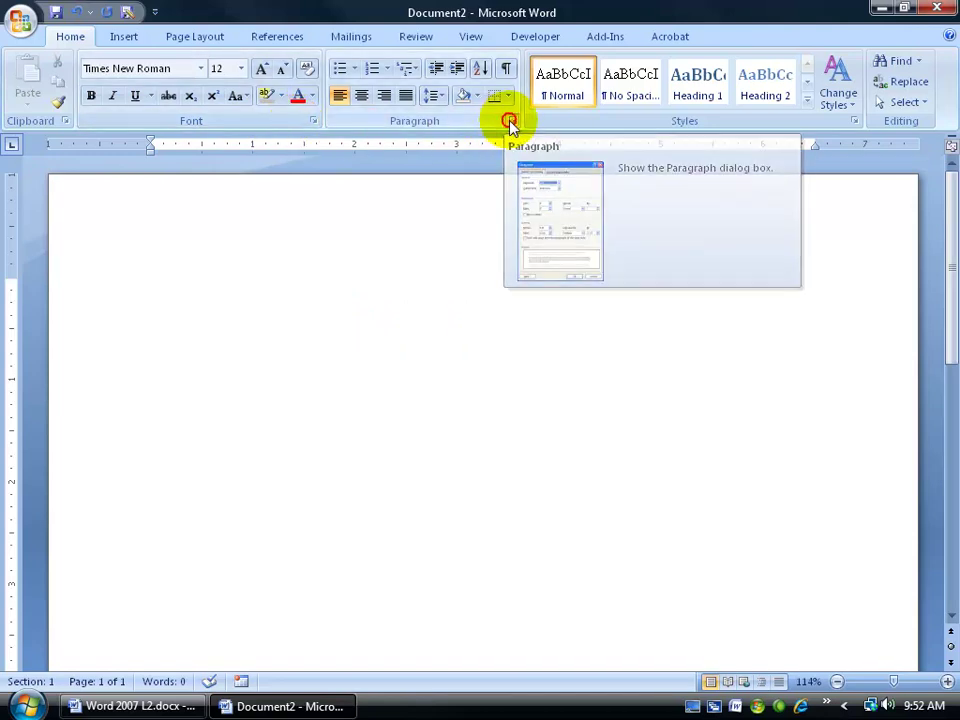
pyautogui.moveTo(544, 192); pyautogui.dragTo(421, 127)
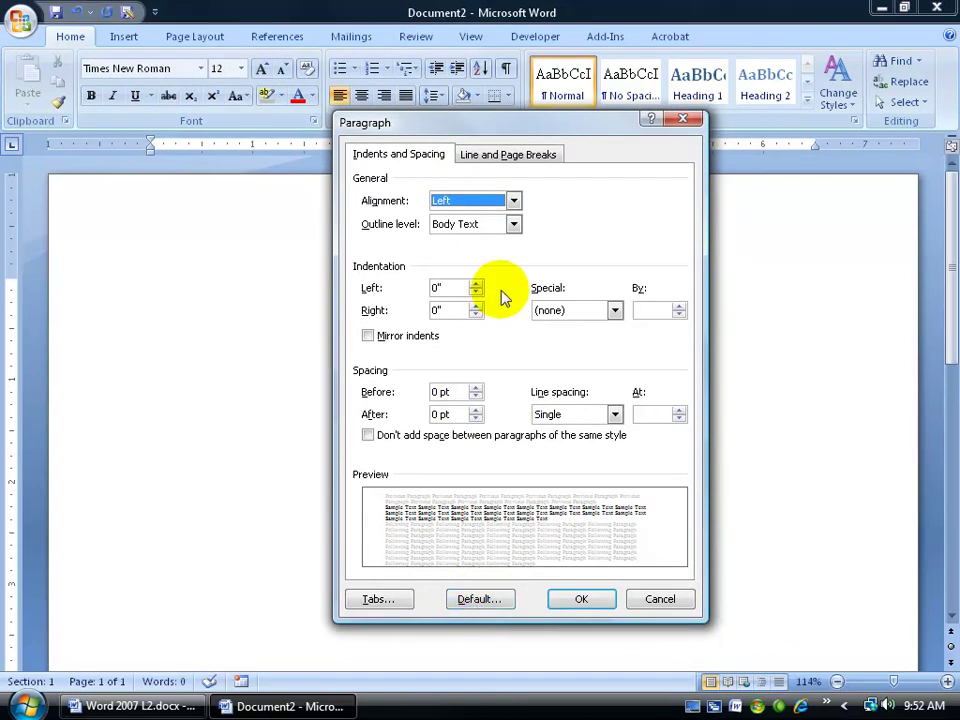
pyautogui.click(474, 604)
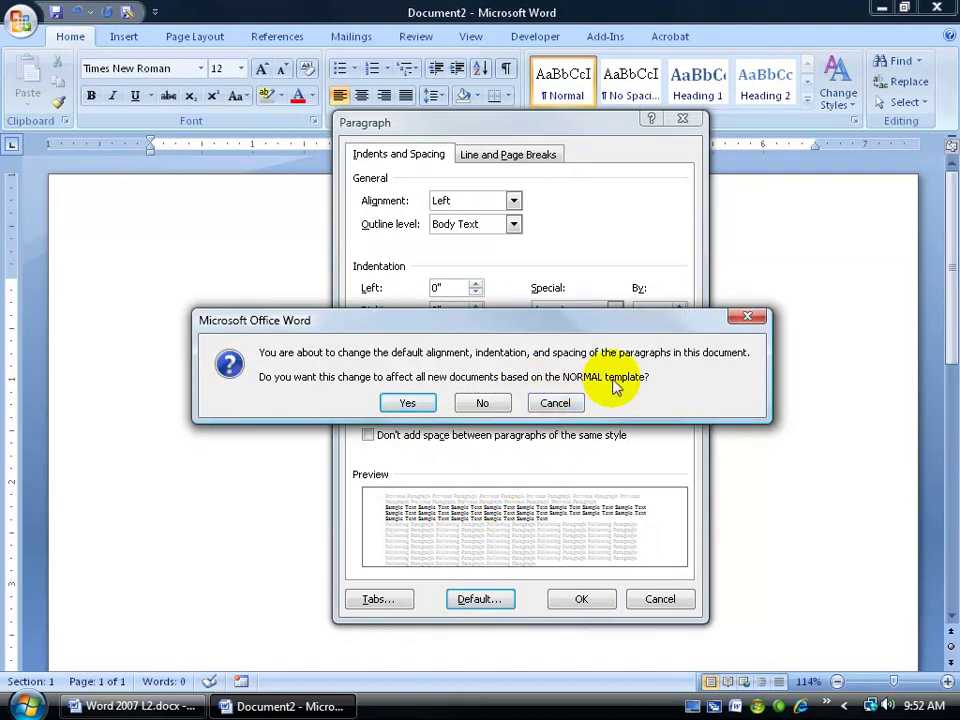
pyautogui.click(557, 403)
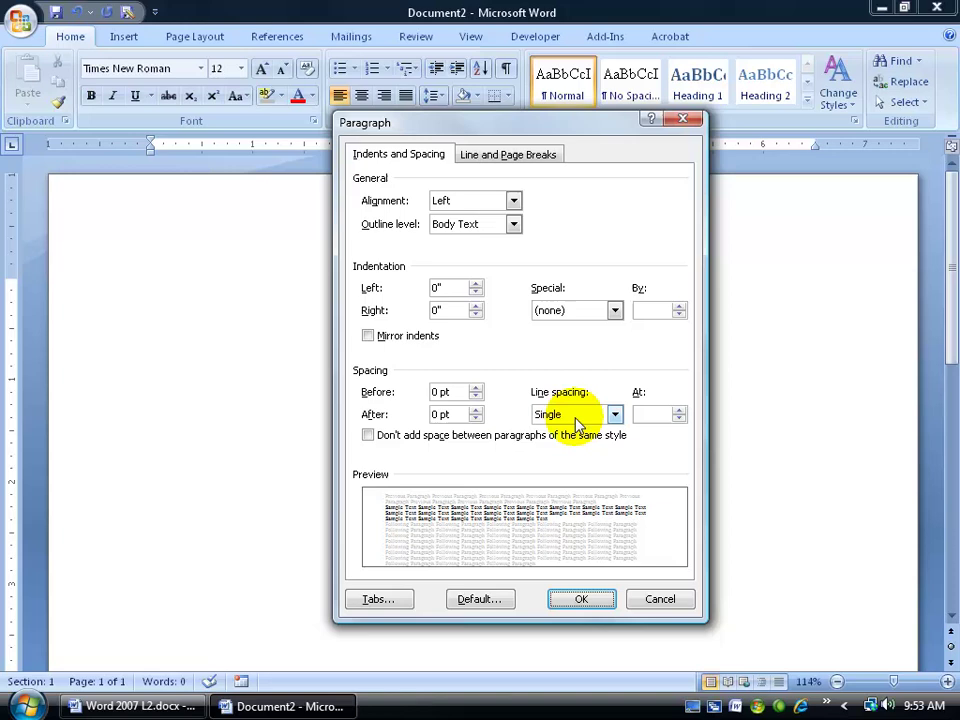
pyautogui.click(653, 590)
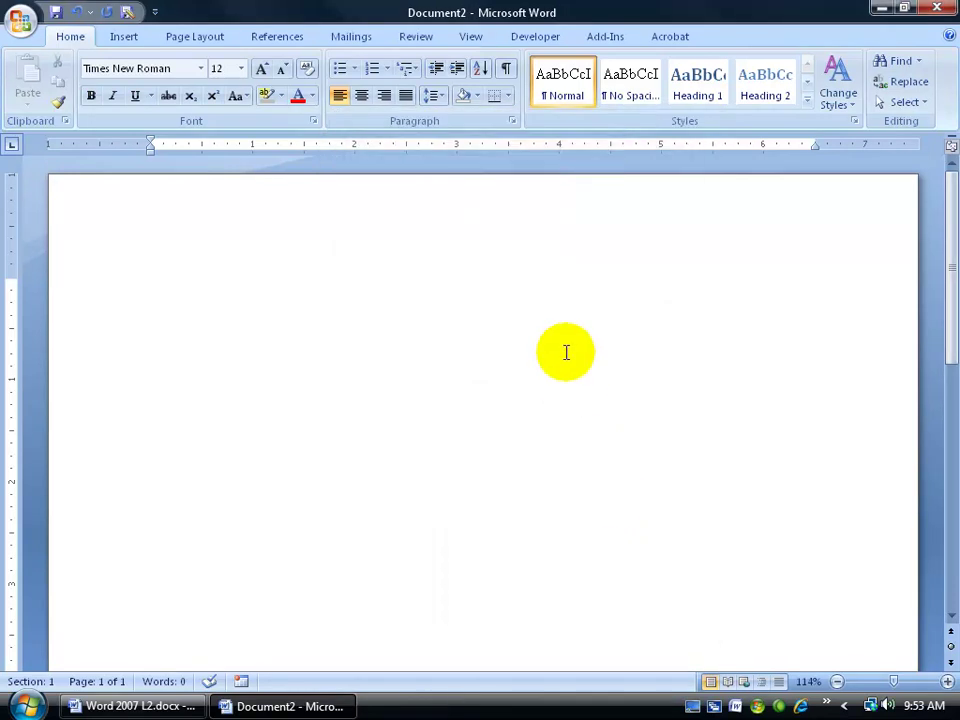
# - Try to make the current 1" margins and portrait orientation the default page setup for new documents
pyautogui.click(194, 37)
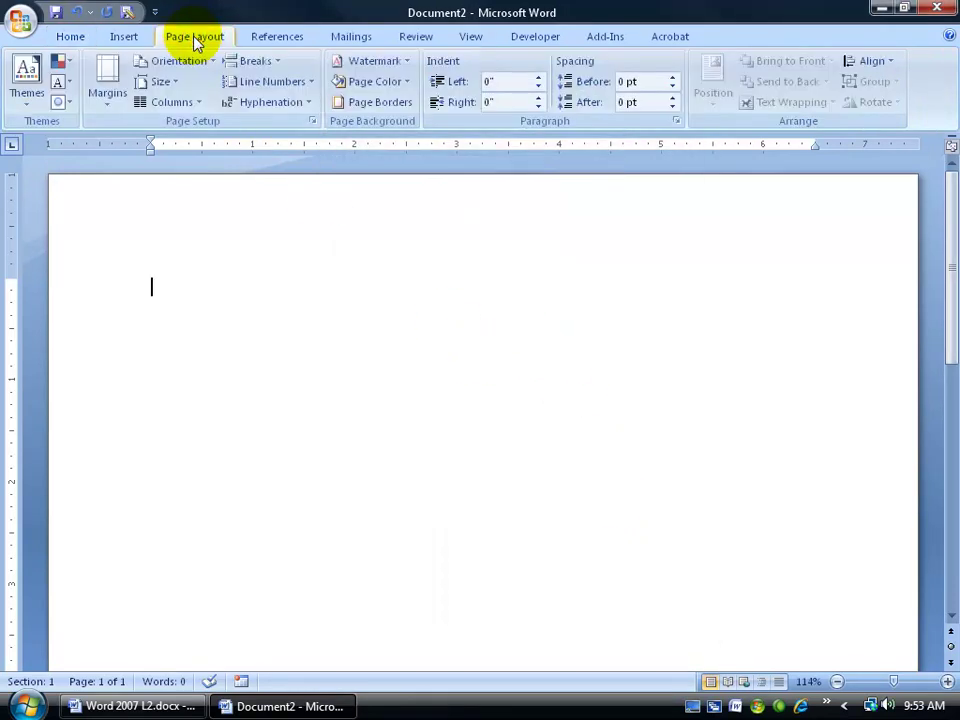
pyautogui.click(311, 122)
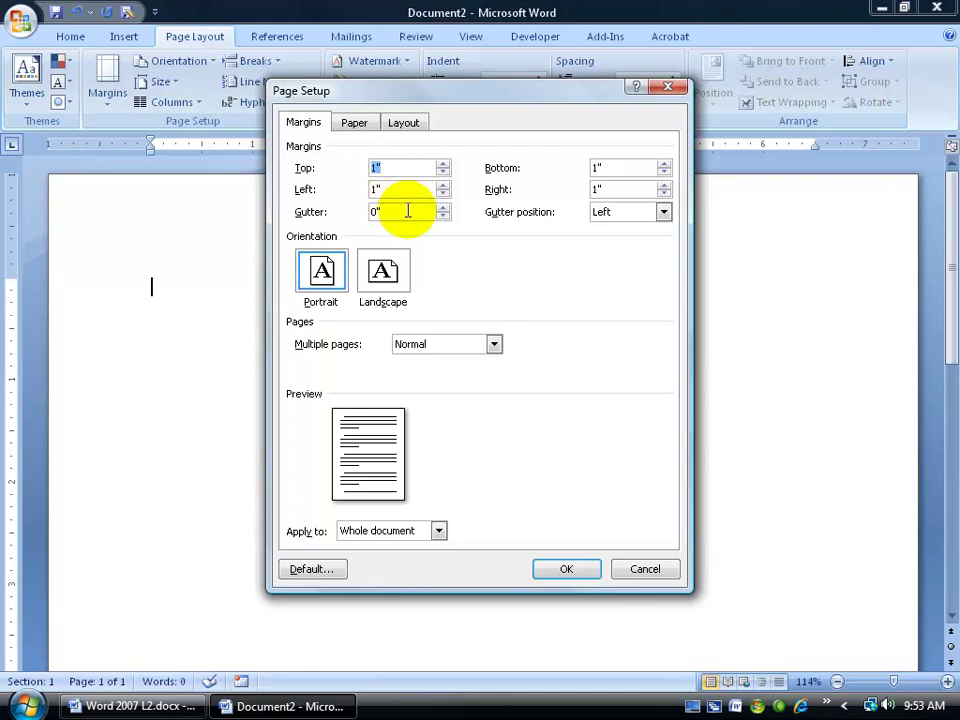
pyautogui.click(338, 569)
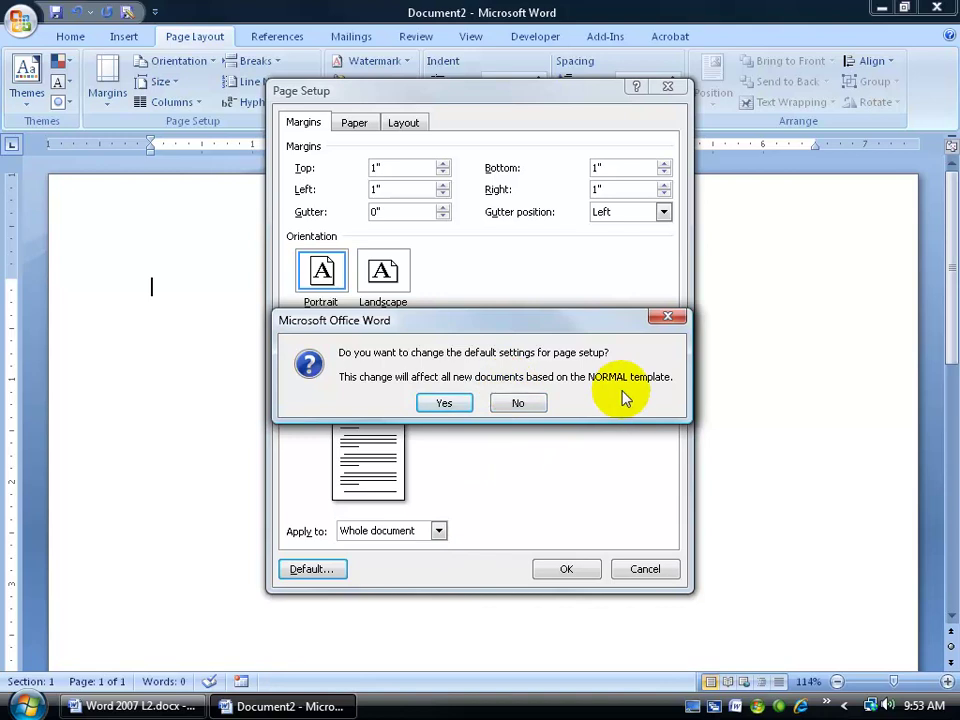
pyautogui.click(524, 405)
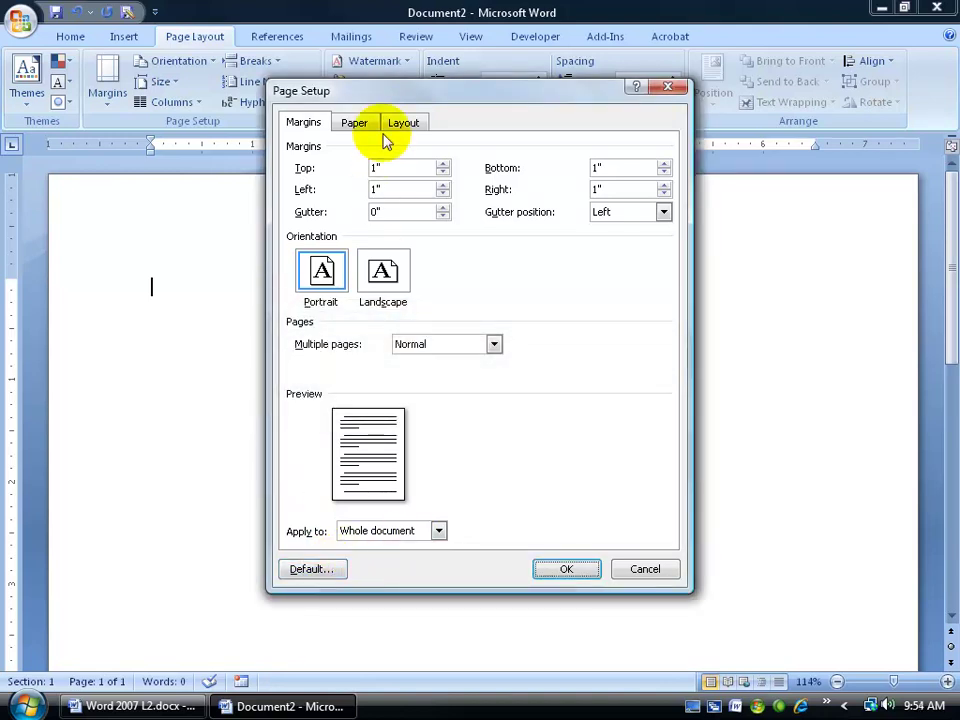
# - Review the paper, margin and layout settings of the page setup without changing them
pyautogui.click(355, 123)
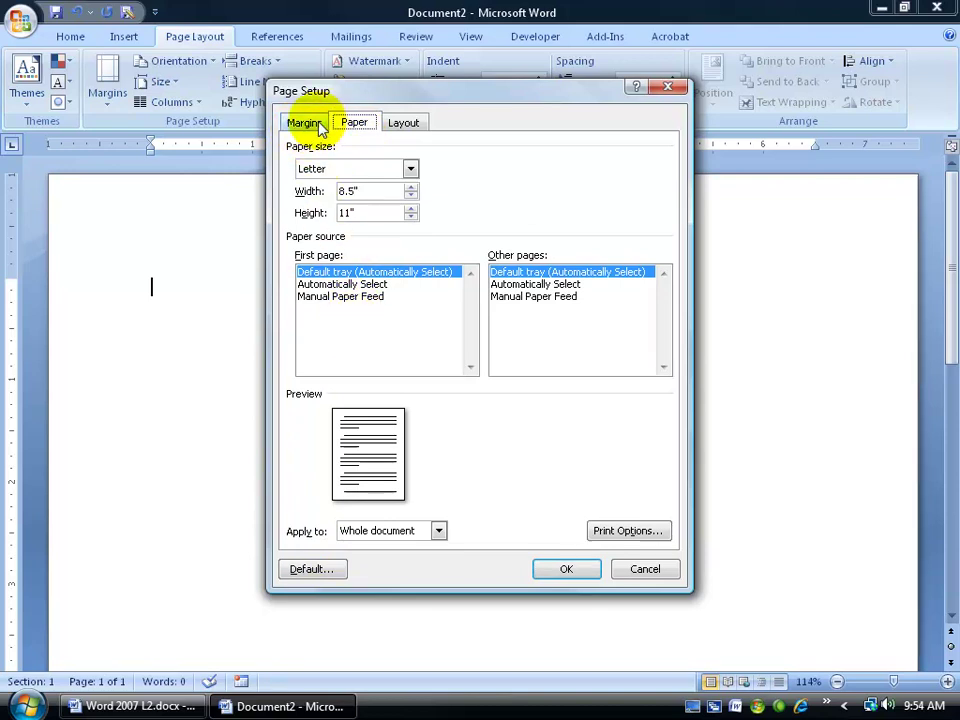
pyautogui.click(317, 122)
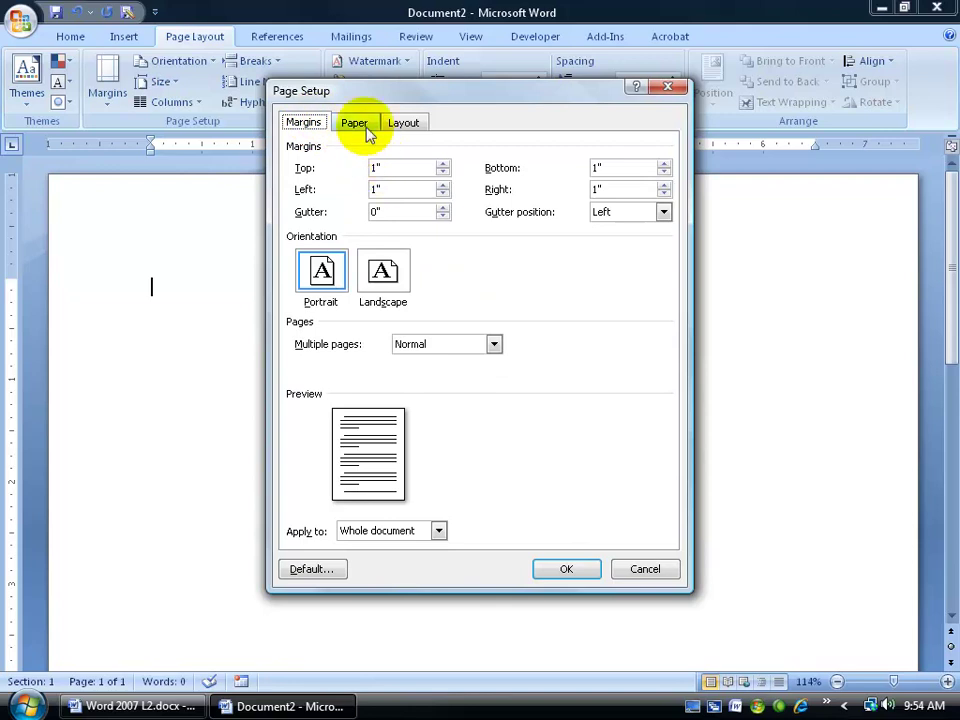
pyautogui.click(362, 125)
pyautogui.click(406, 127)
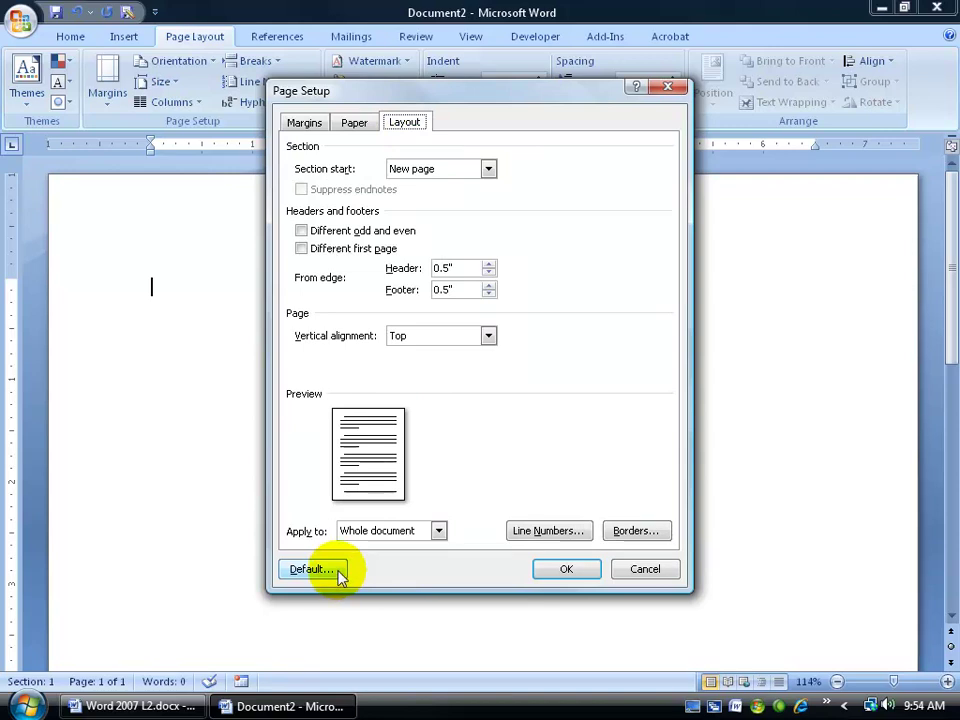
pyautogui.click(617, 572)
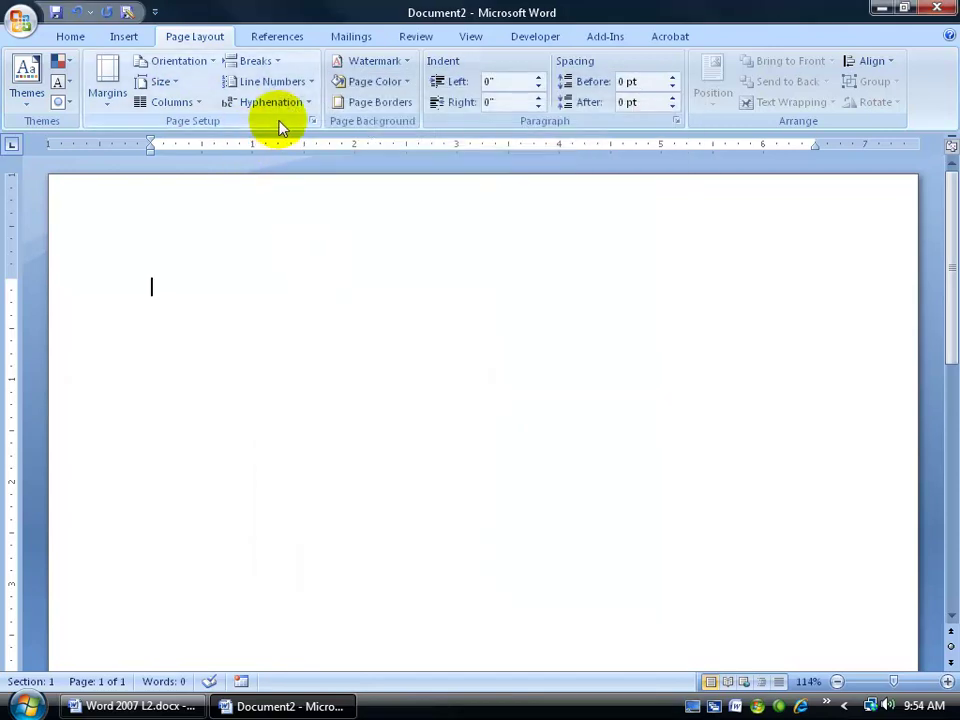
pyautogui.click(74, 38)
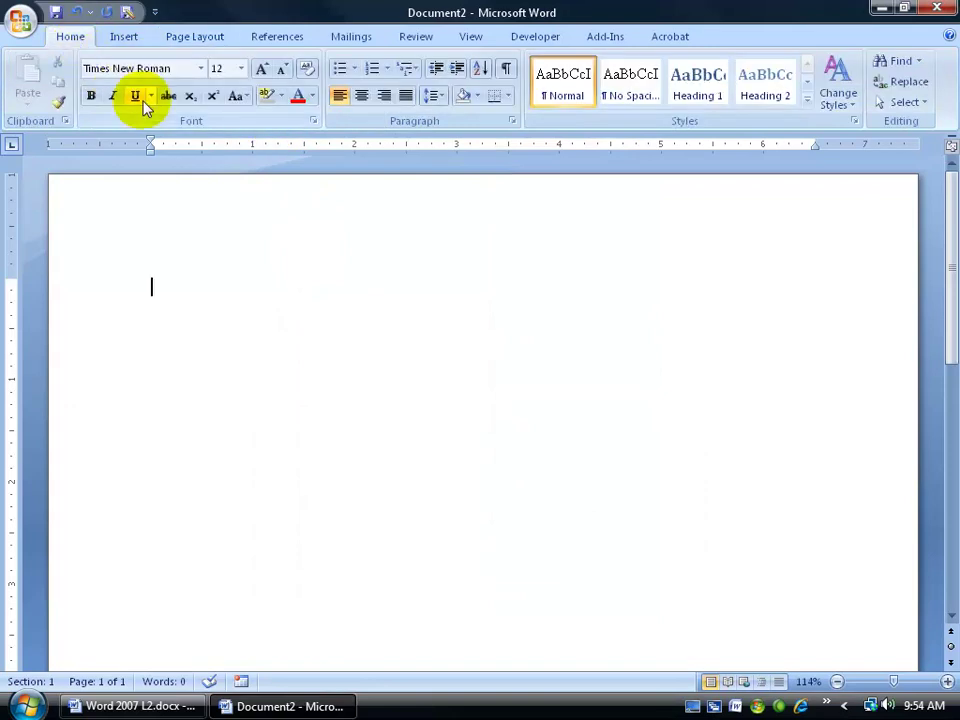